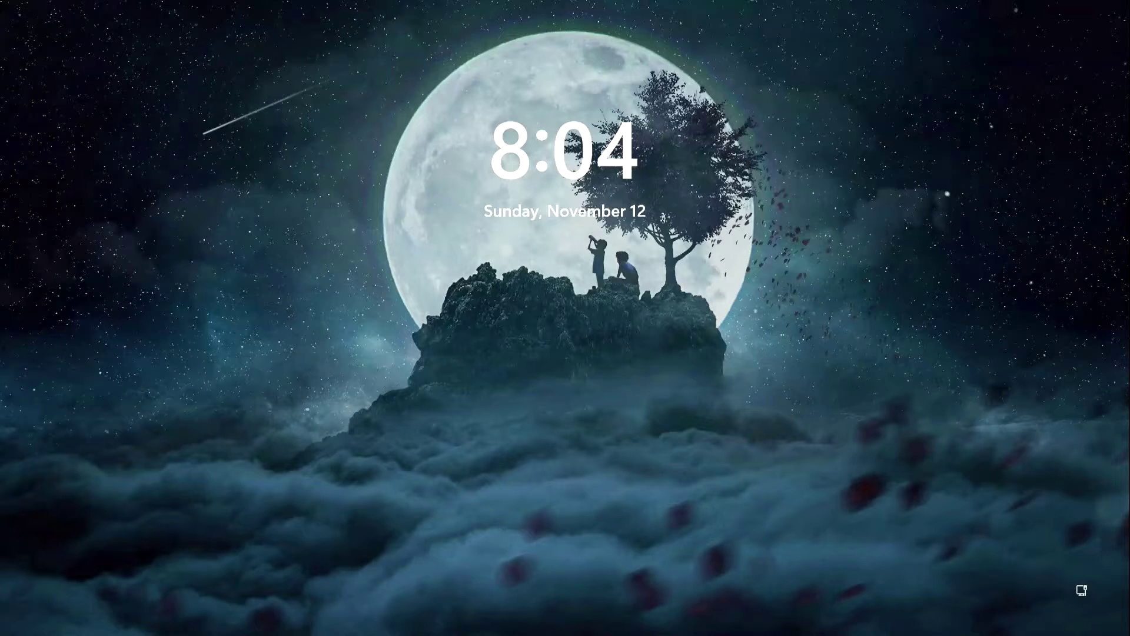
# Step: Get past the lock screen with the account PIN and open the Start menu
pyautogui.press('space')
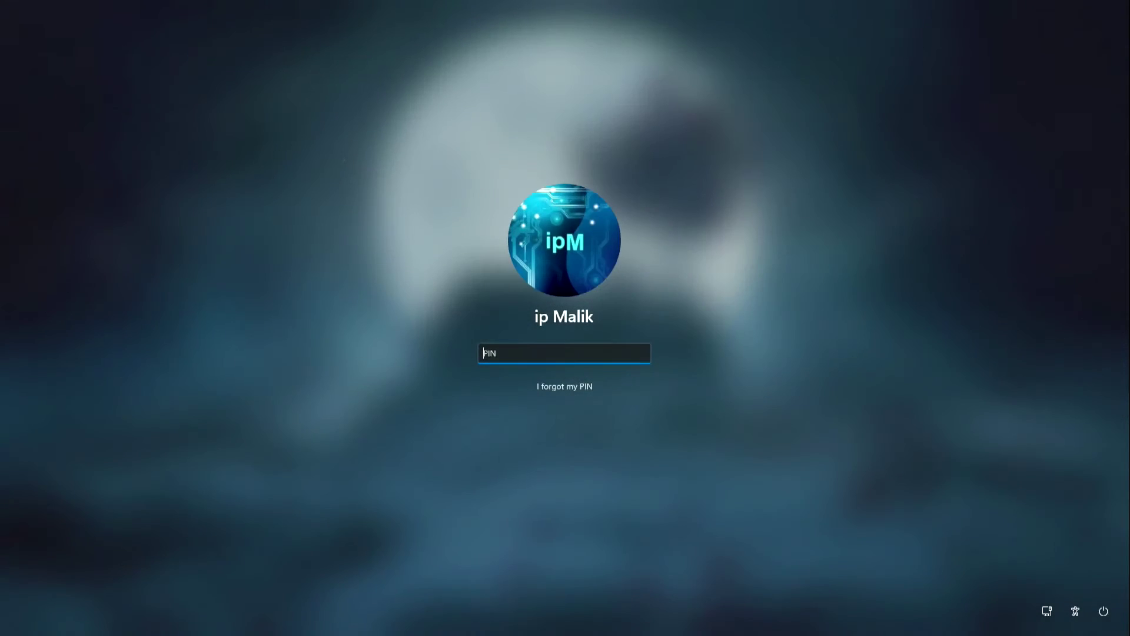
pyautogui.write('1234')
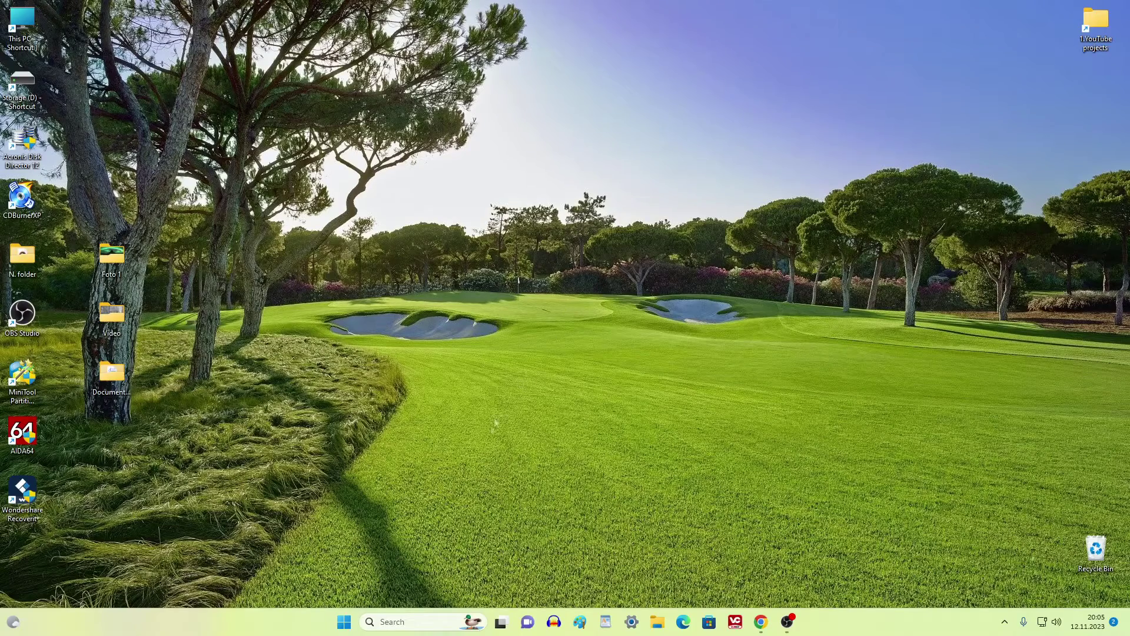
pyautogui.click(345, 622)
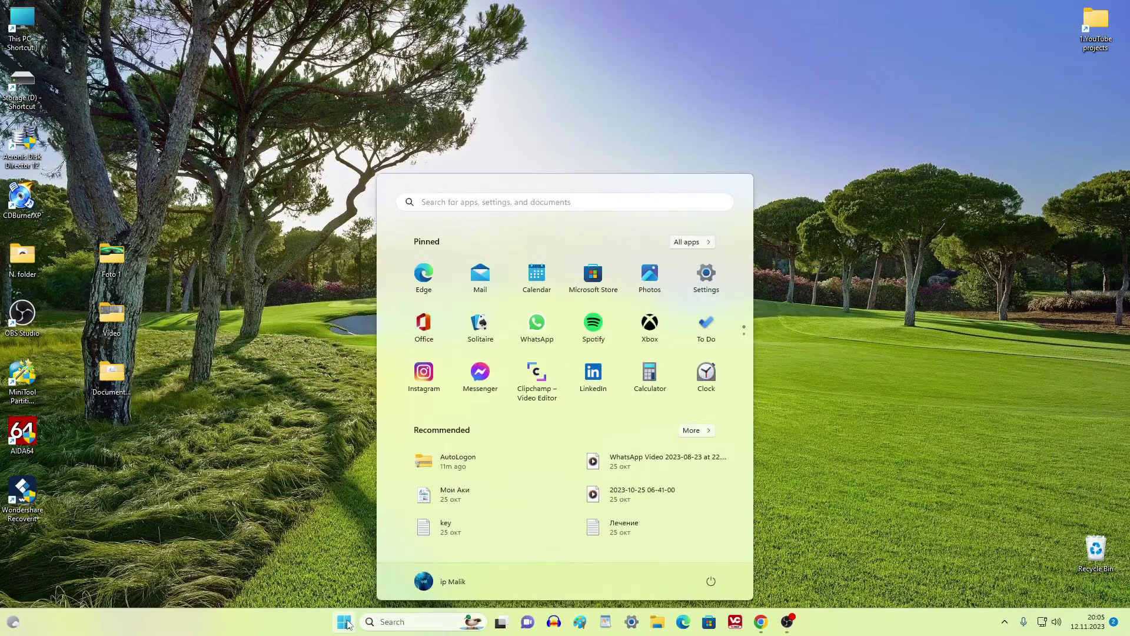
# Step: Go to Settings › Accounts › Sign-in options
pyautogui.click(707, 279)
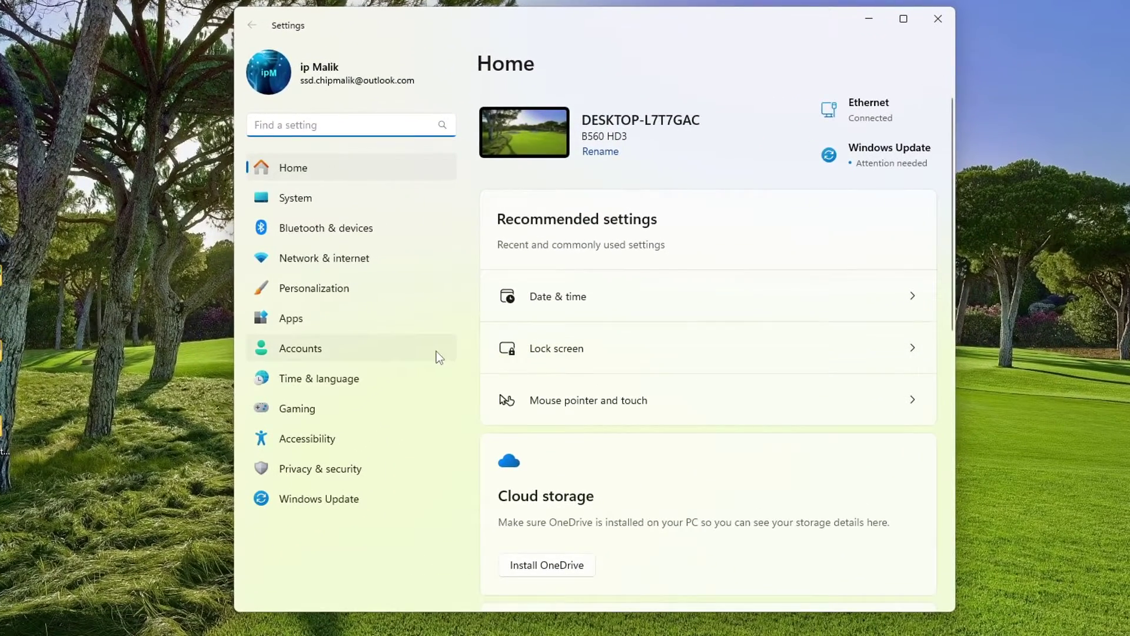
pyautogui.click(436, 351)
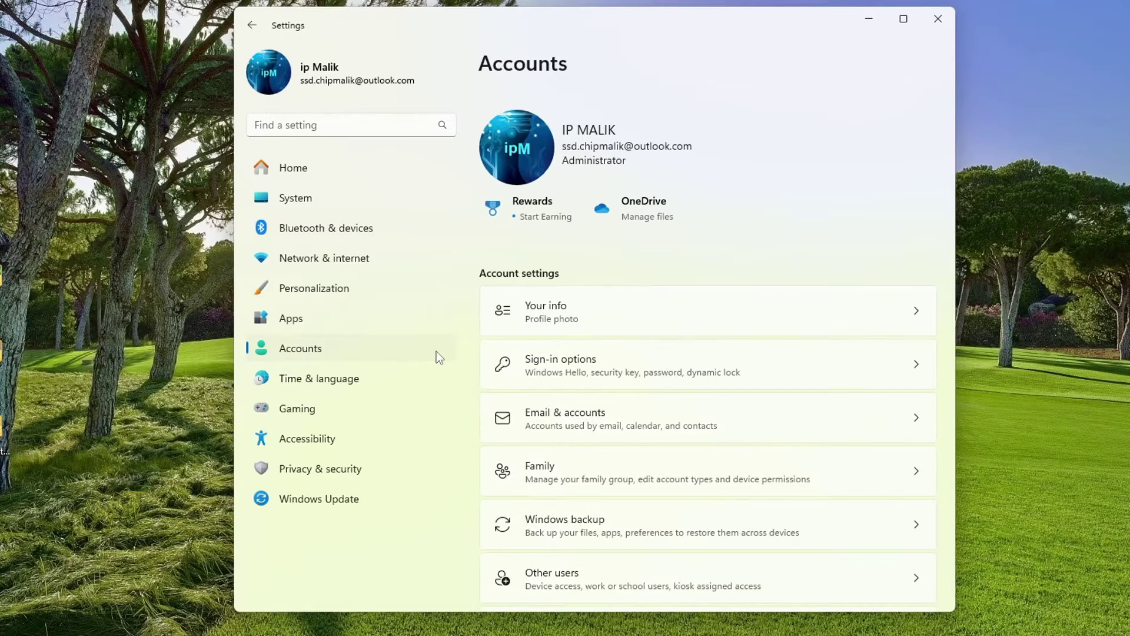
pyautogui.click(758, 368)
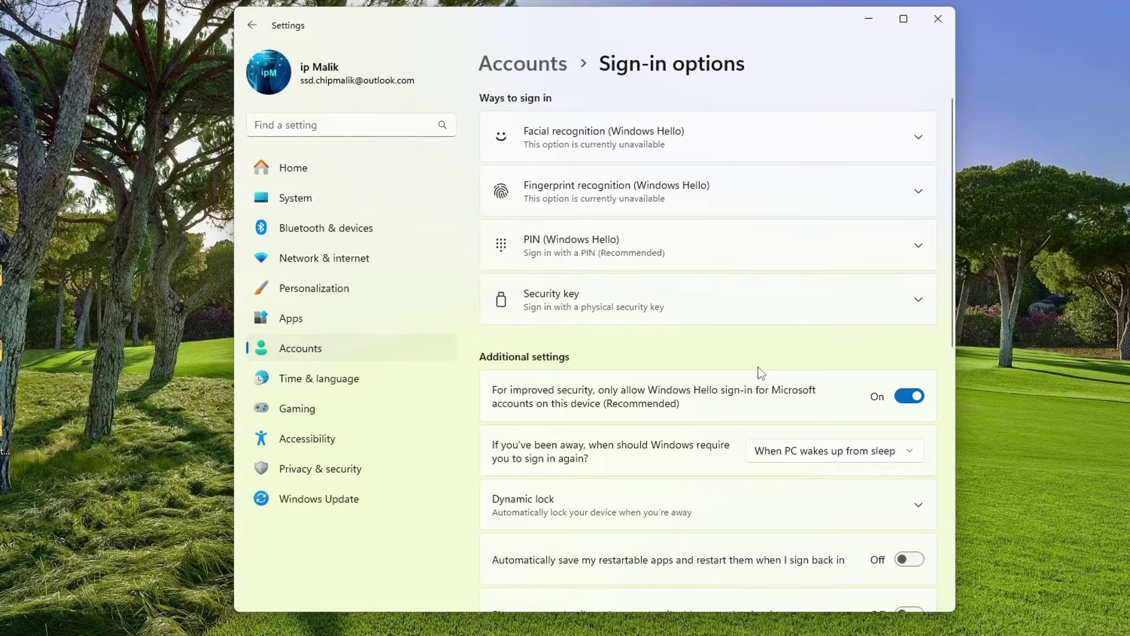
# Step: Turn off Windows Hello-only sign-in and set sign-in-after-away to Never
pyautogui.click(908, 397)
pyautogui.click(913, 452)
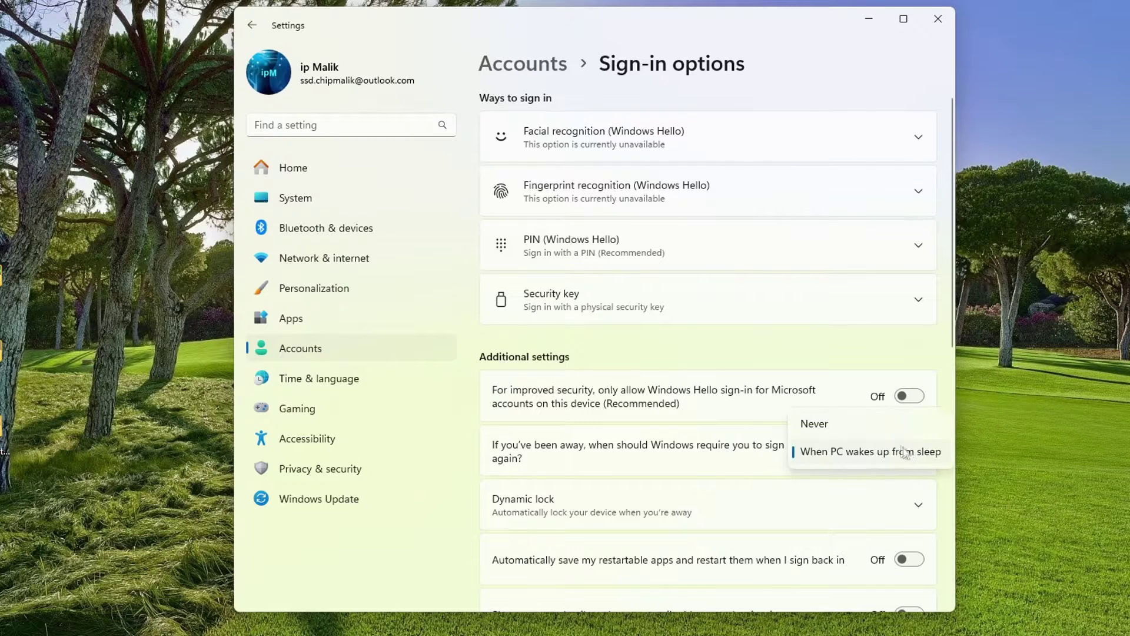
pyautogui.click(891, 425)
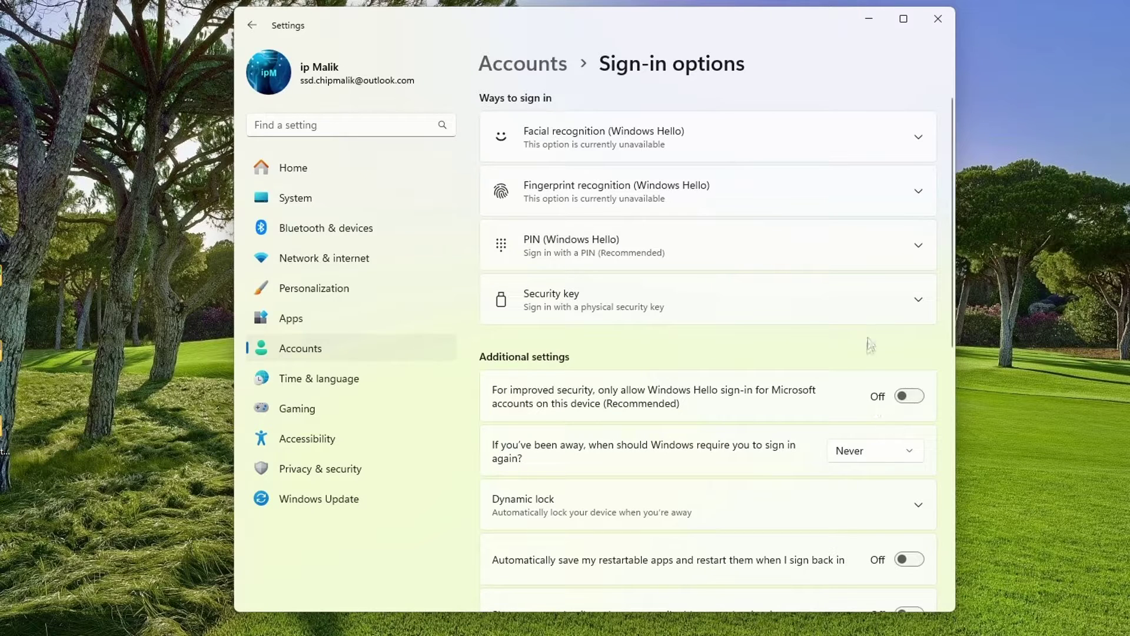
# Step: Remove the Windows Hello PIN, confirming with the account password, then close Settings
pyautogui.click(917, 246)
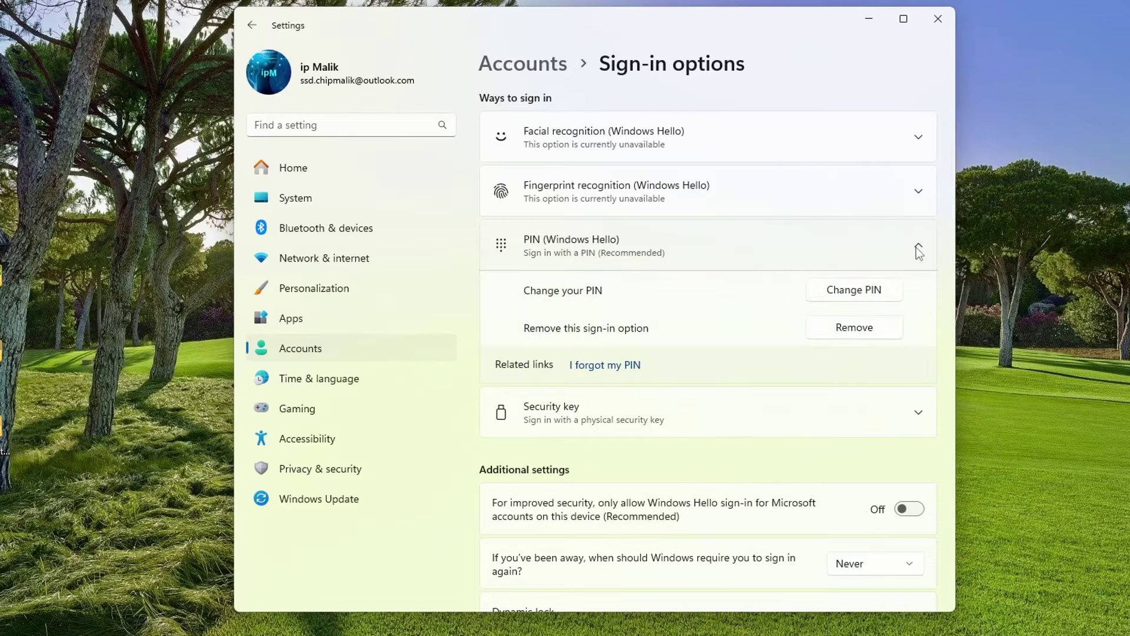
pyautogui.click(871, 329)
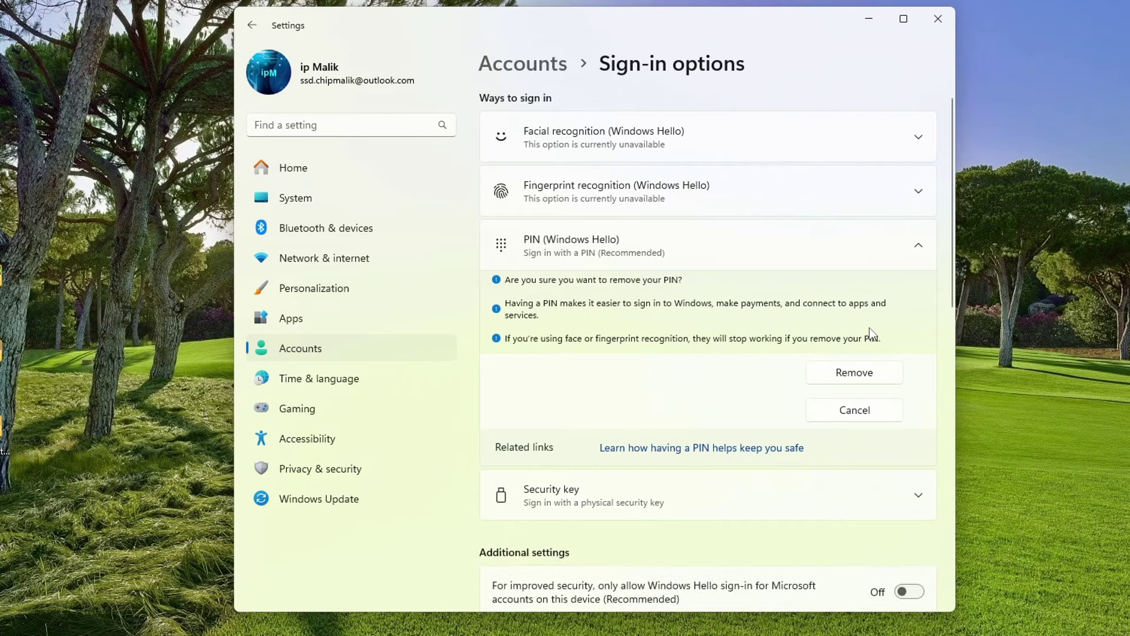
pyautogui.click(824, 377)
pyautogui.write('a')
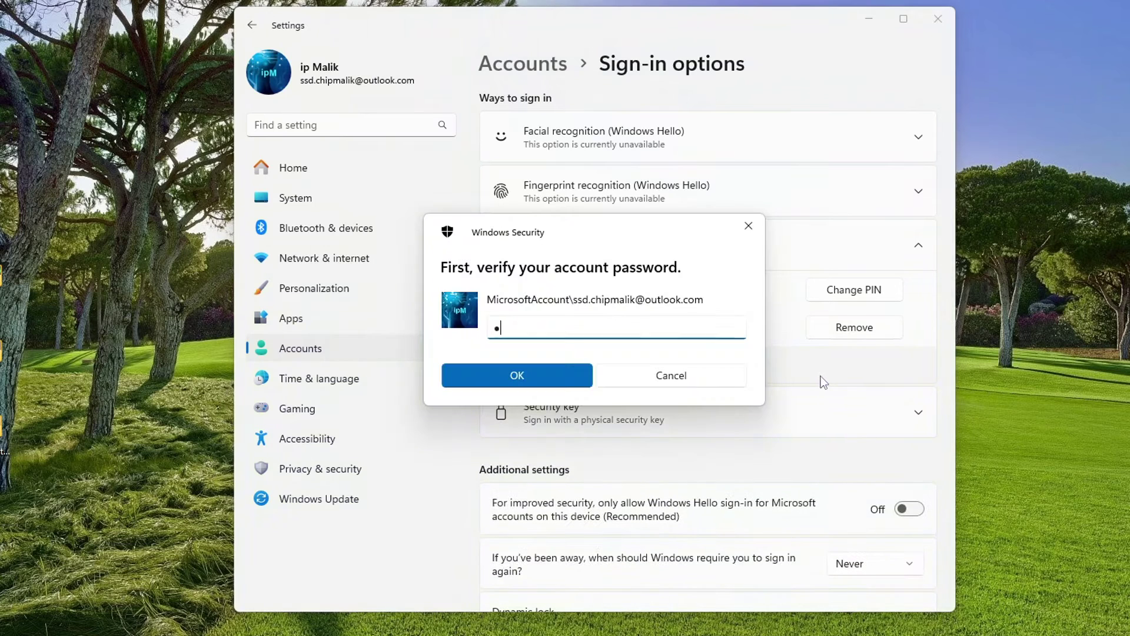
pyautogui.write('*****************')
pyautogui.click(578, 384)
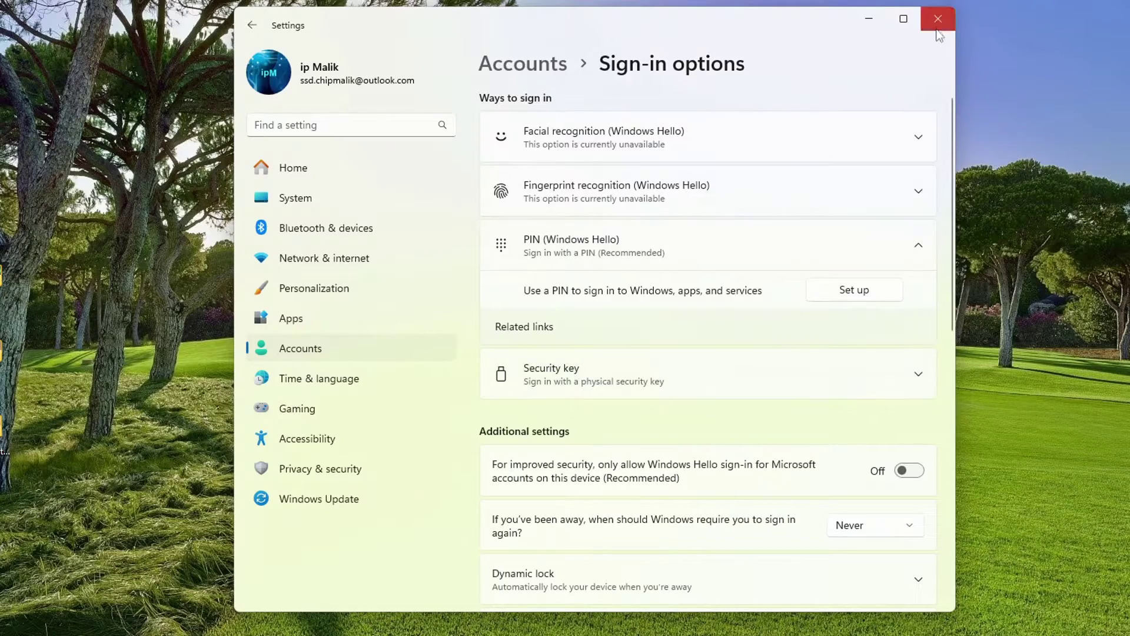
pyautogui.click(938, 19)
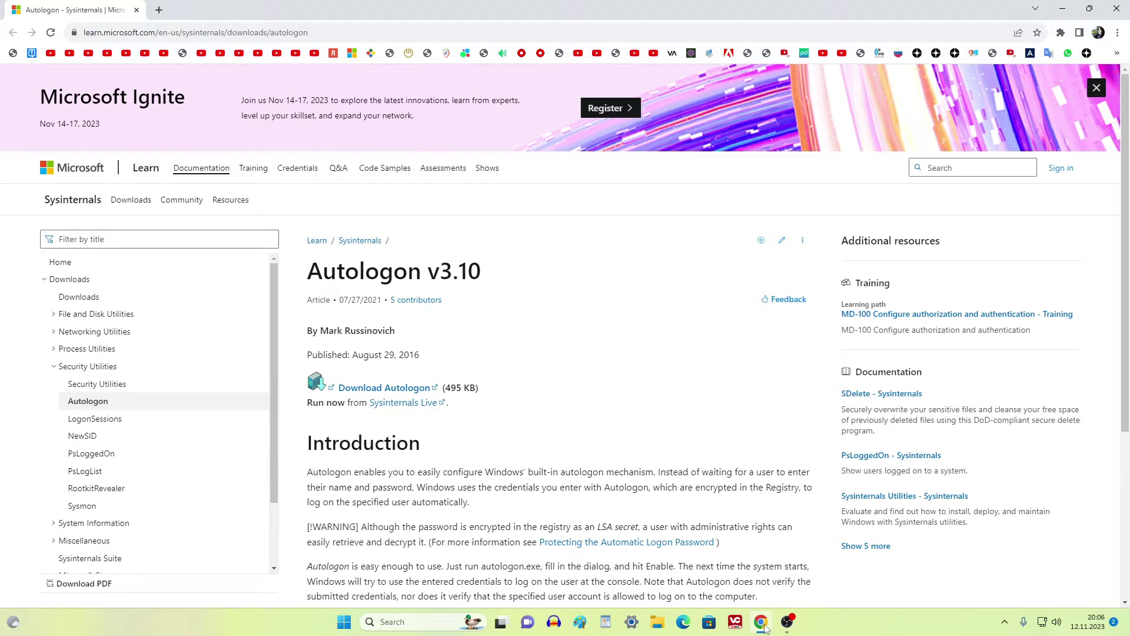
# Step: Download the Autologon zip from the Microsoft Learn page and close Chrome
pyautogui.scroll(-2, 588, 388)
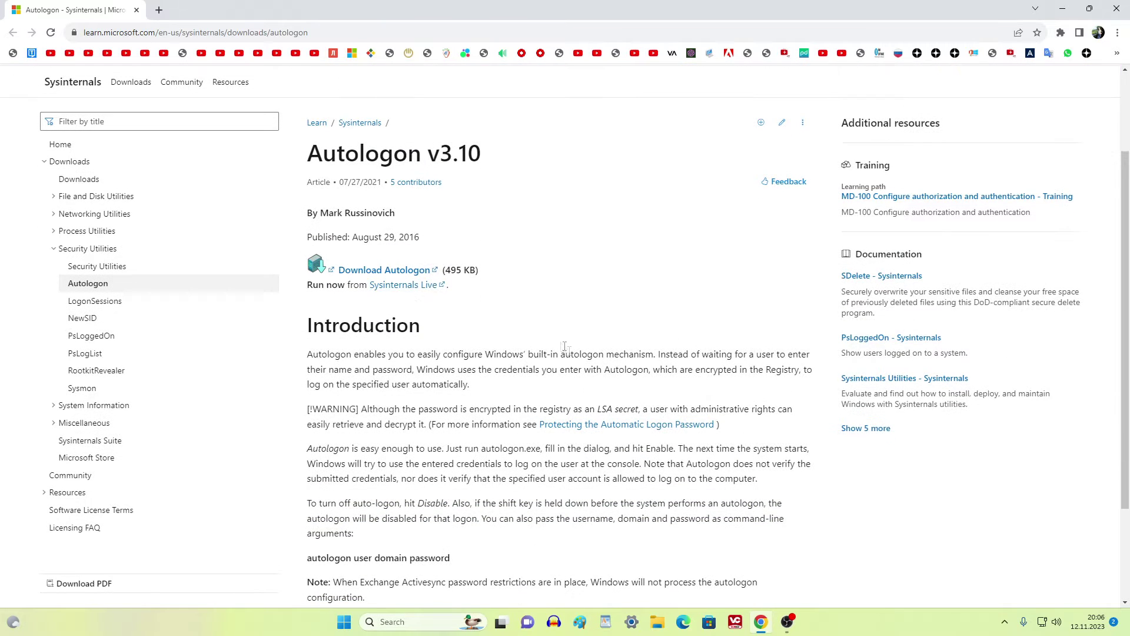
pyautogui.click(410, 274)
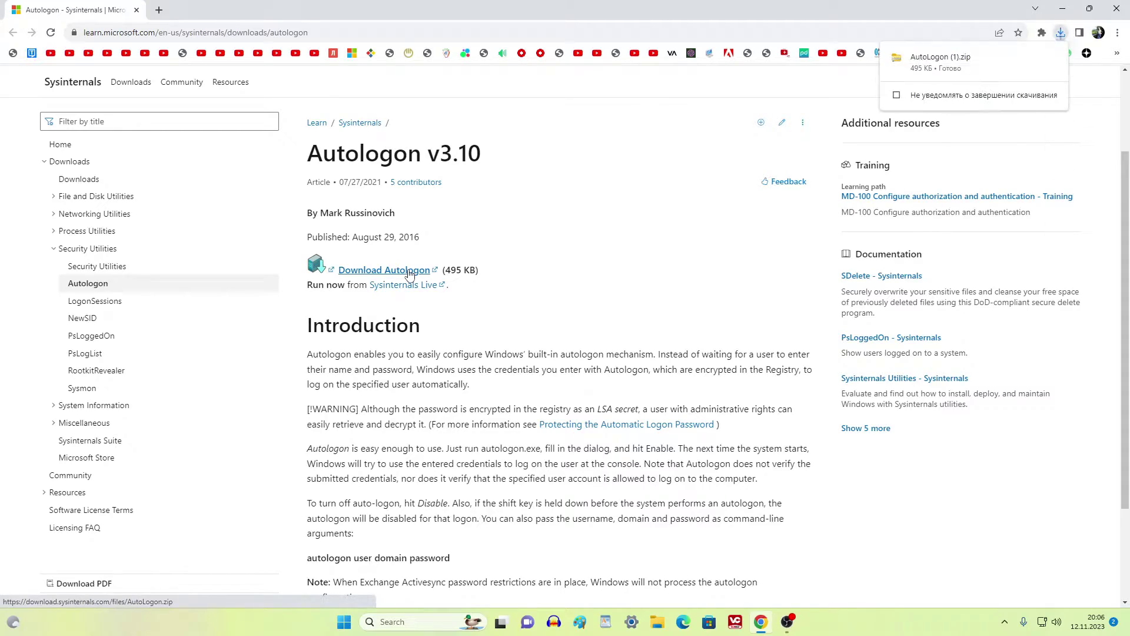
pyautogui.click(1117, 8)
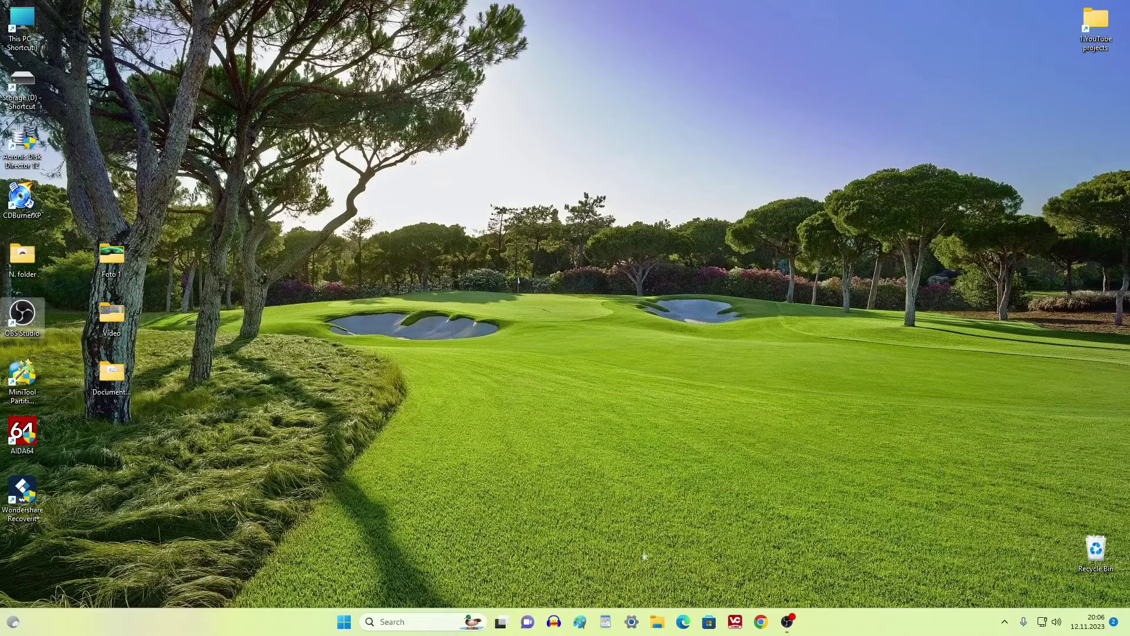
# Step: Extract AutoLogon.zip in Downloads to an AutoLogon folder and launch Autologon64
pyautogui.click(658, 623)
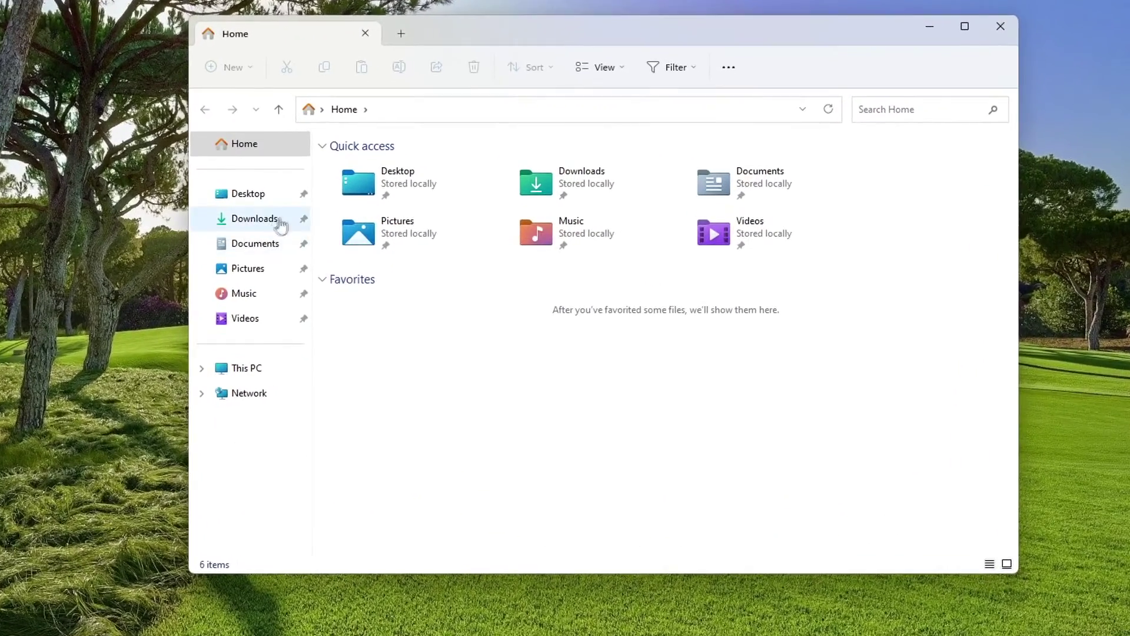
pyautogui.click(283, 224)
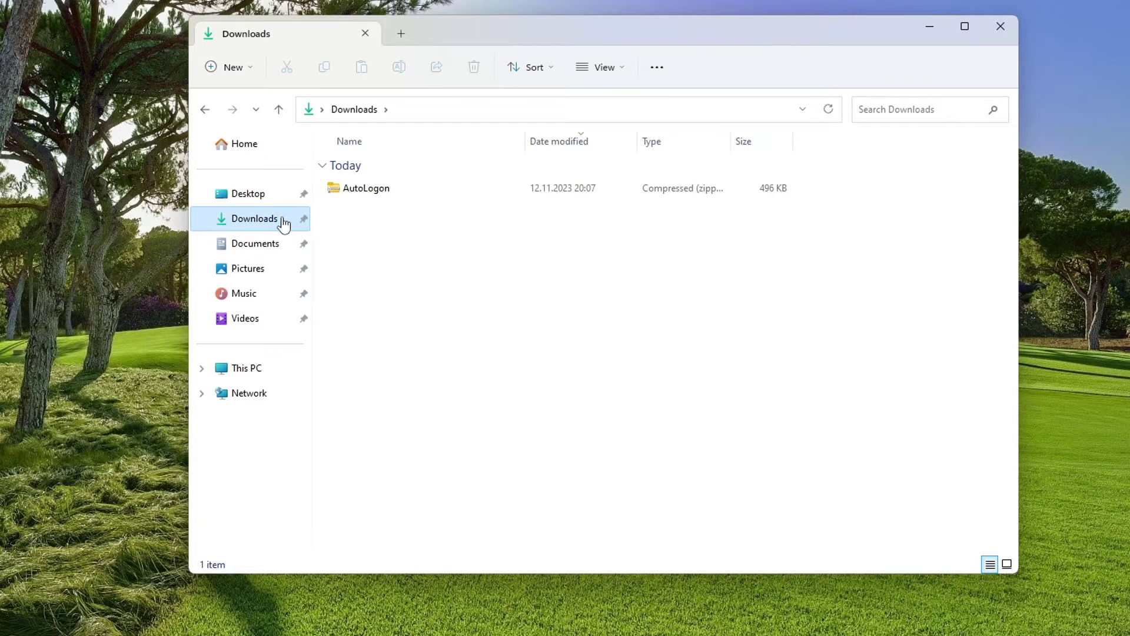
pyautogui.doubleClick(369, 190)
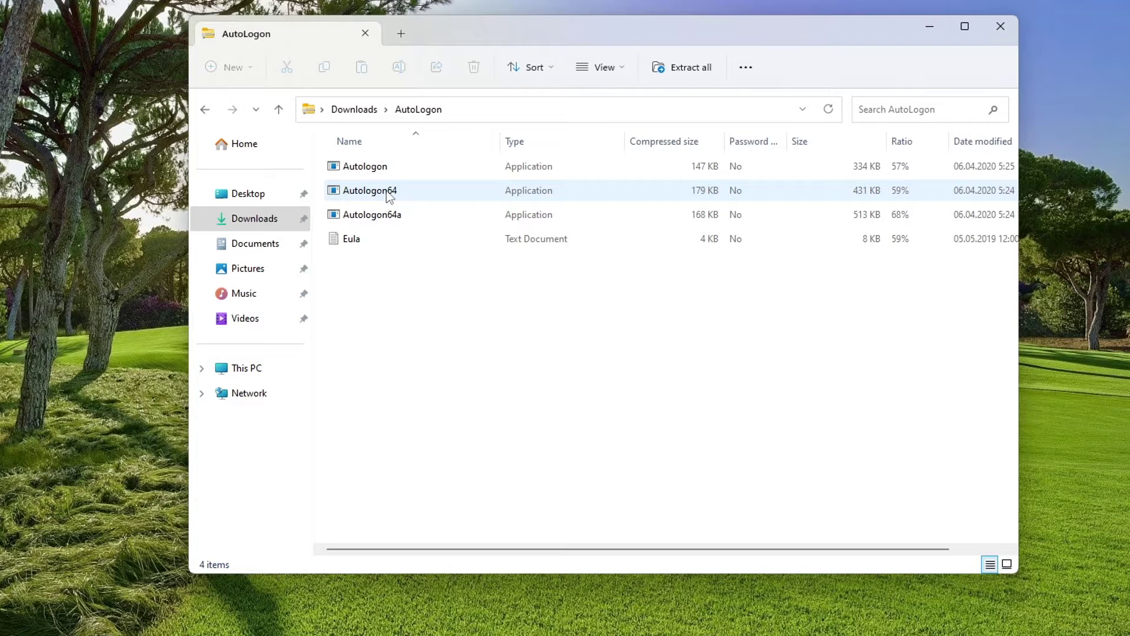
pyautogui.doubleClick(386, 190)
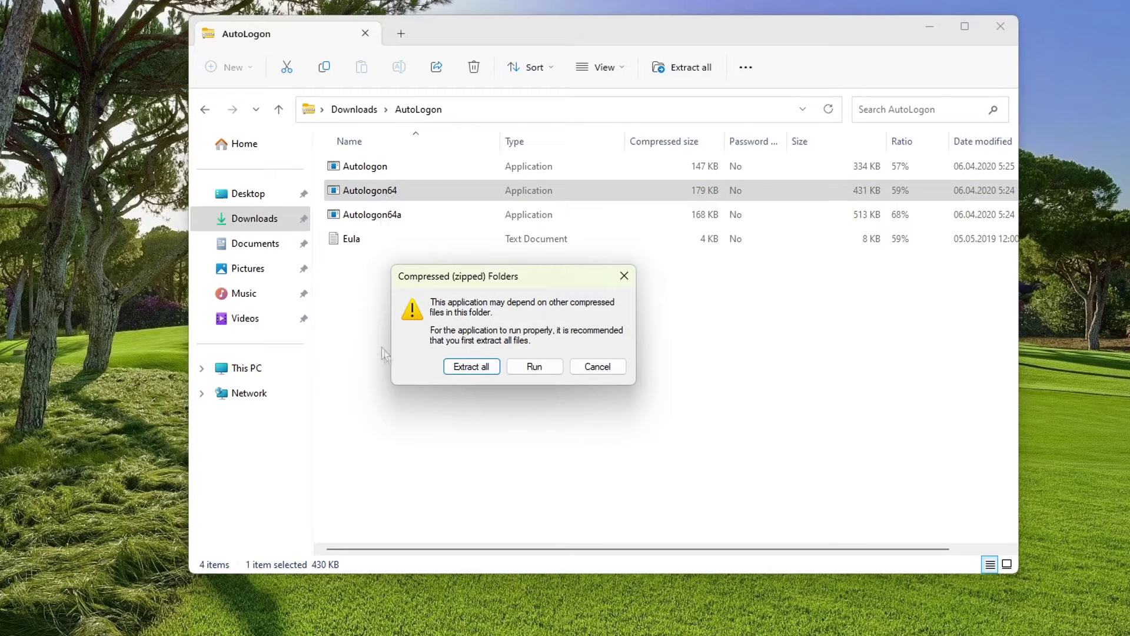
pyautogui.click(462, 368)
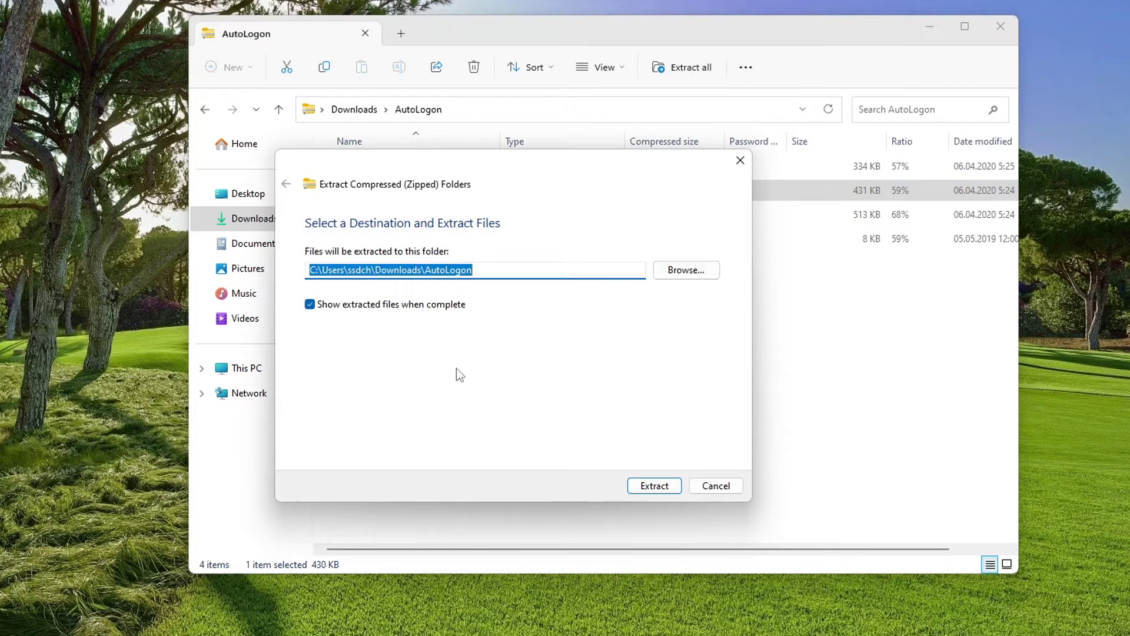
pyautogui.click(642, 487)
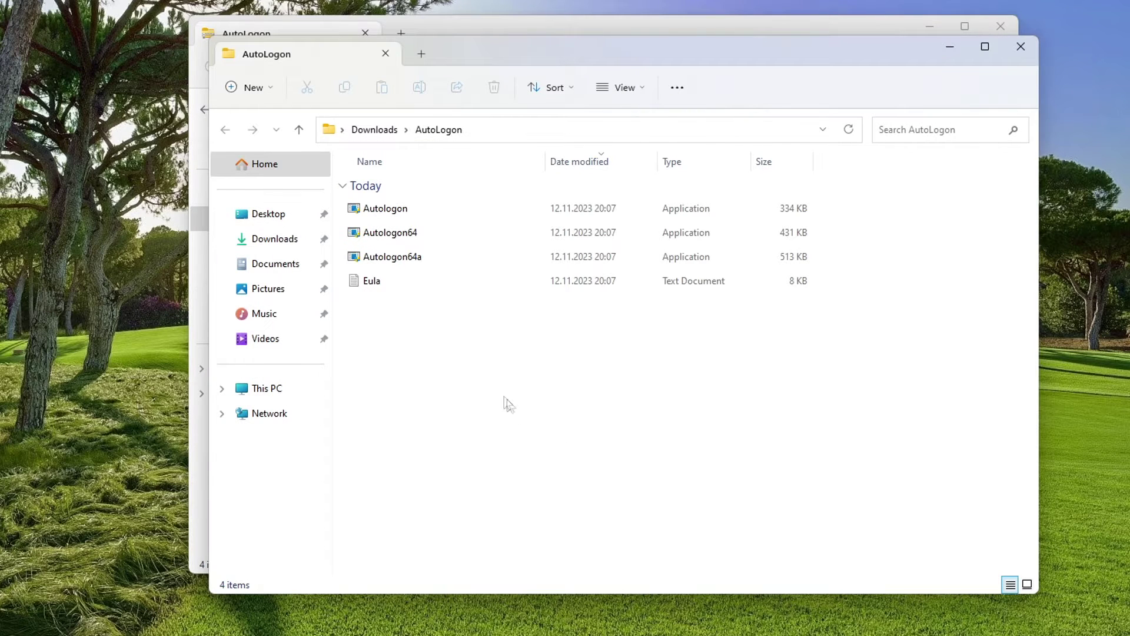
pyautogui.doubleClick(406, 235)
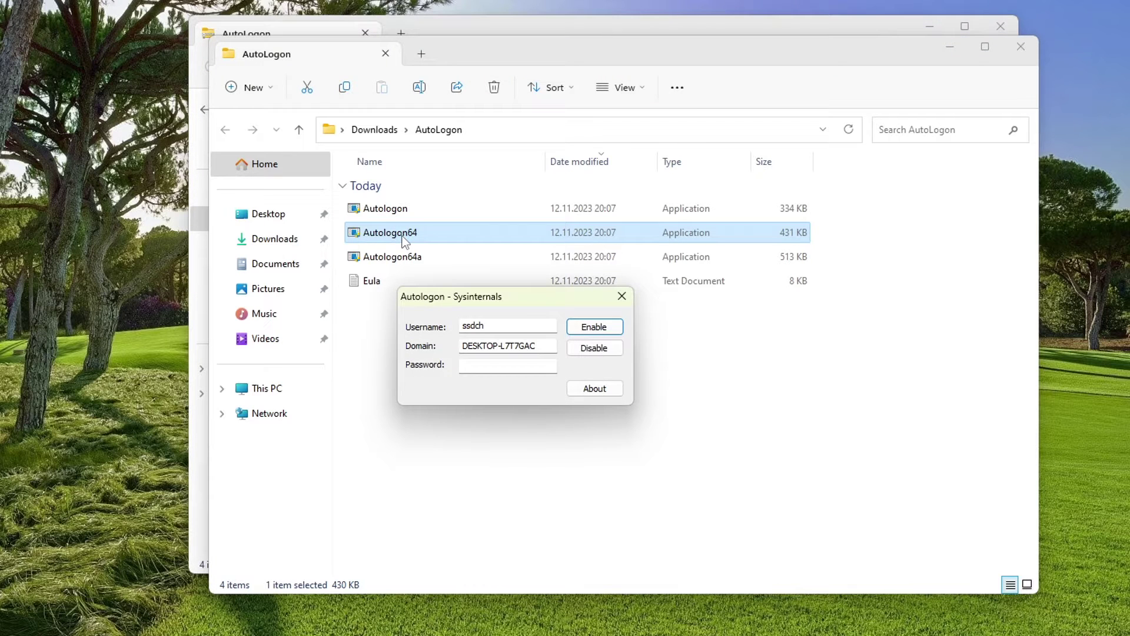
# Step: Enable Autologon with the account password and acknowledge the success message
pyautogui.click(485, 367)
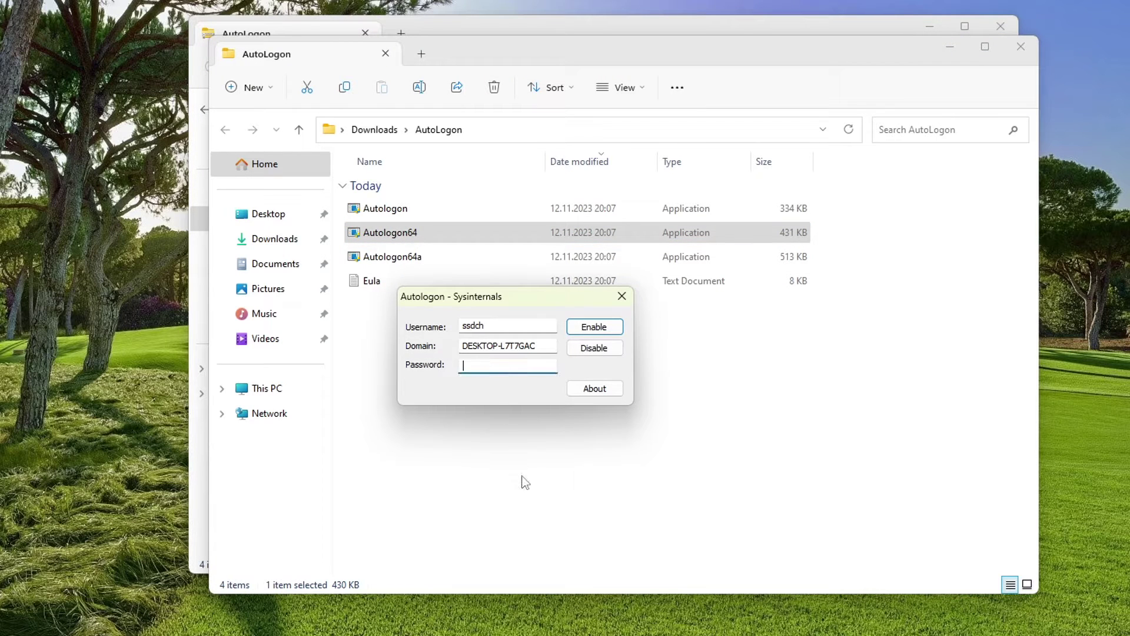
pyautogui.write('••••••••••••••••••')
pyautogui.click(622, 331)
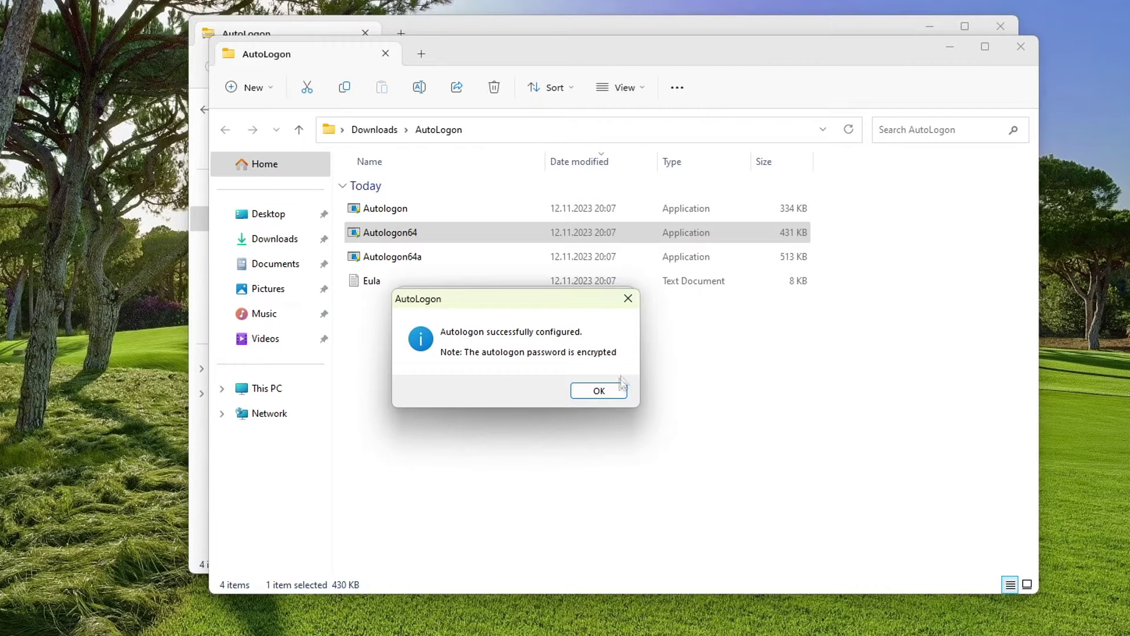
pyautogui.click(613, 392)
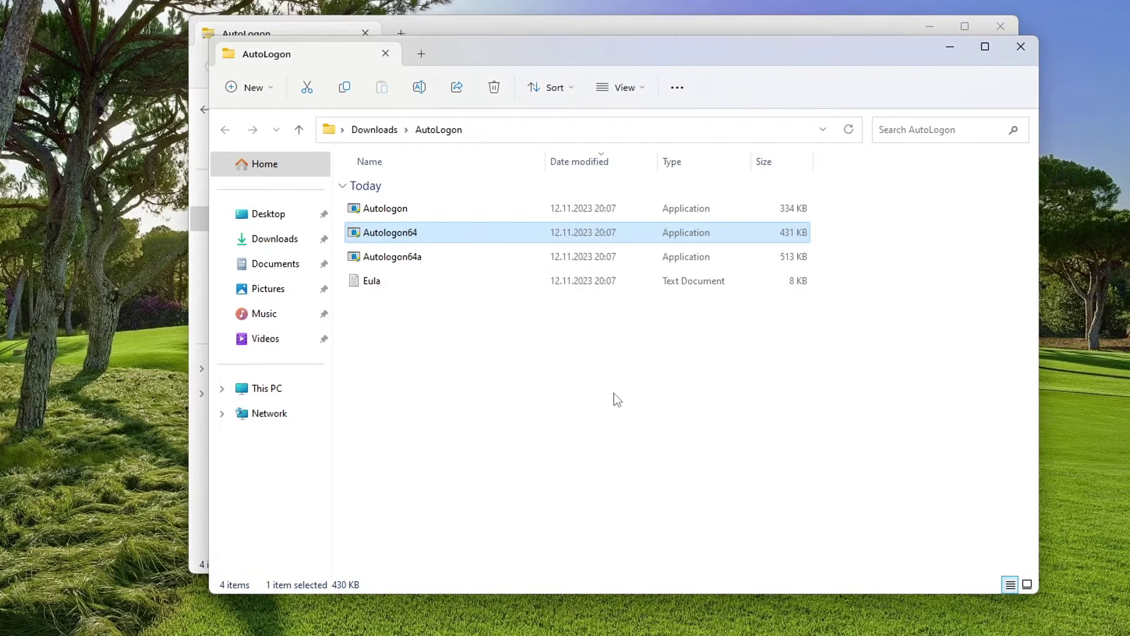
# Step: Close both AutoLogon folder windows and bring up the Start button's quick menu
pyautogui.click(1019, 46)
pyautogui.click(1007, 36)
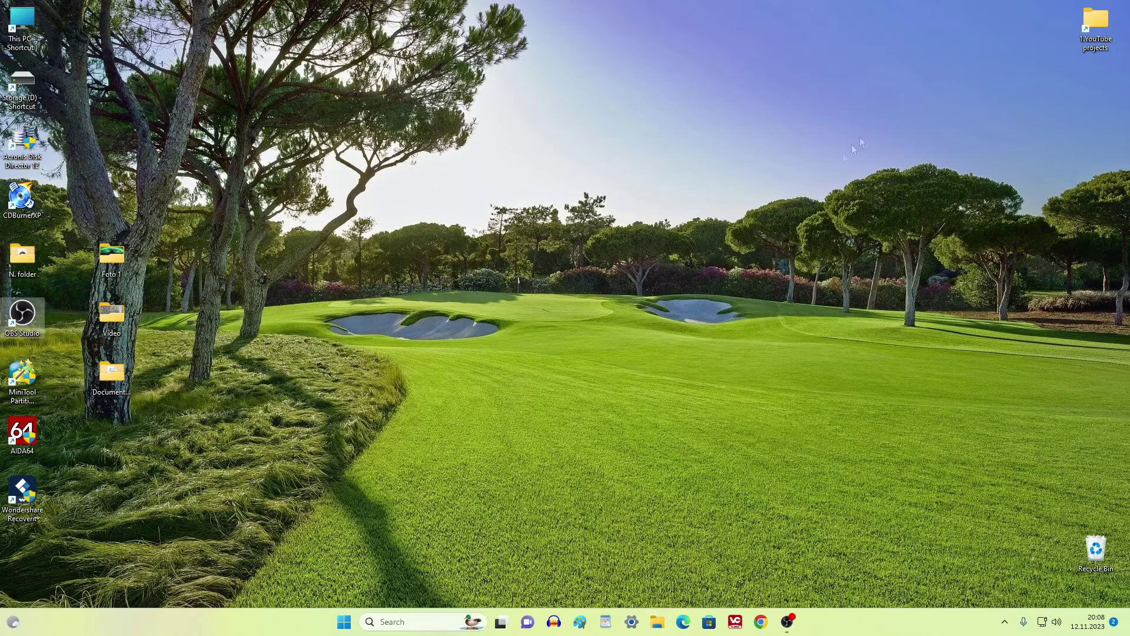
pyautogui.rightClick(344, 622)
# Step: Restart the PC via Shut down or sign out › Restart
pyautogui.moveTo(359, 571)
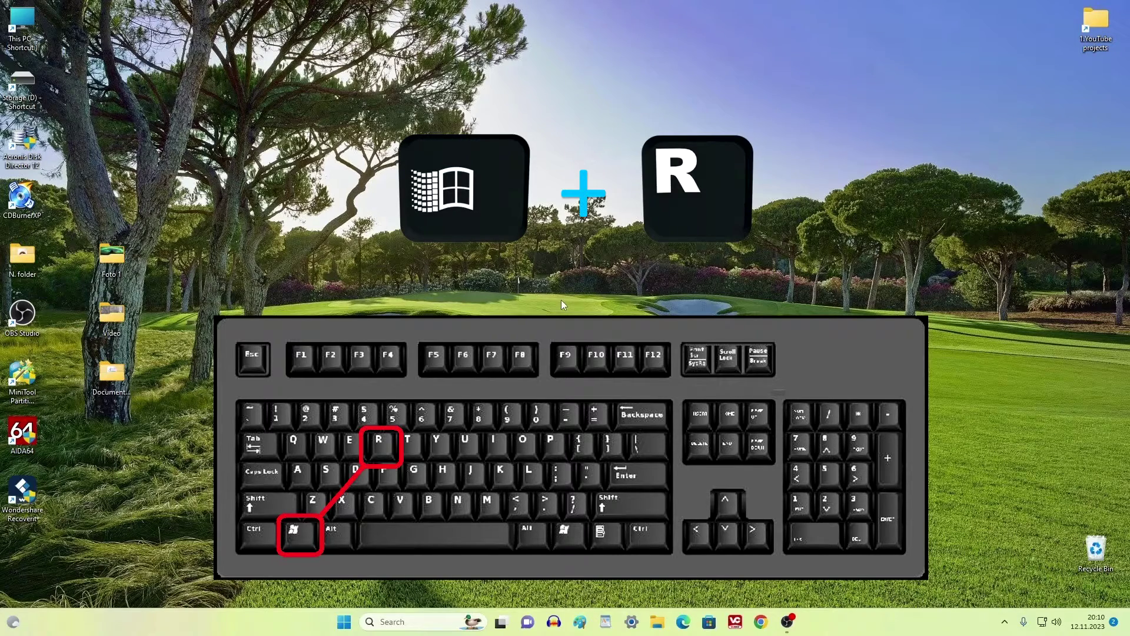
# Step: Open the Run dialog, centre it, and launch netplwiz
pyautogui.press('super+r')
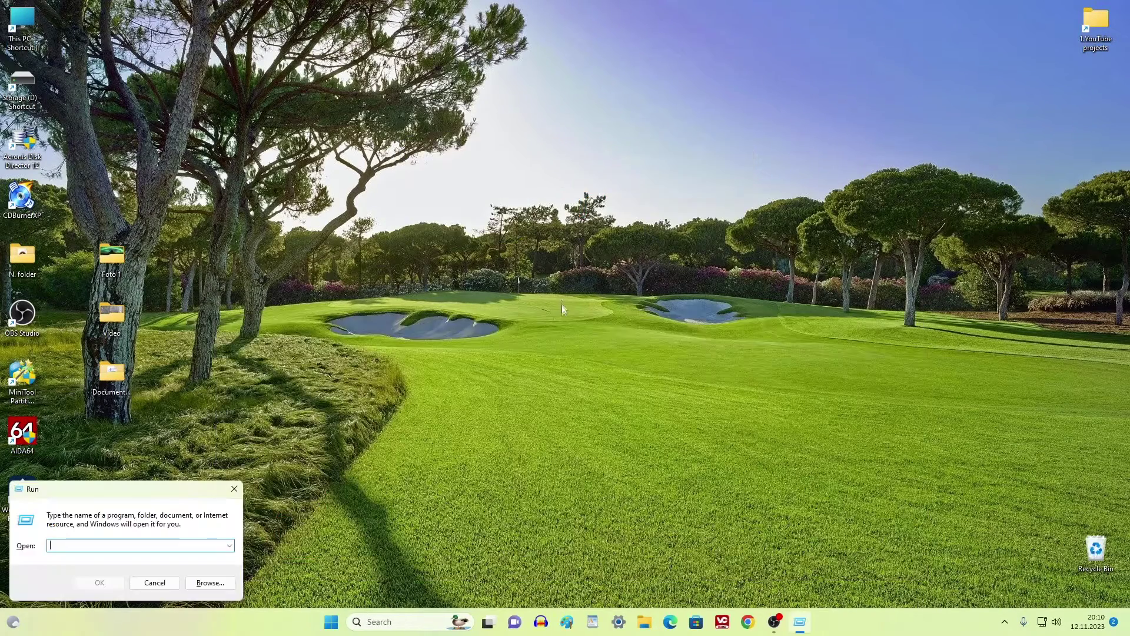
pyautogui.moveTo(146, 492); pyautogui.dragTo(583, 169)
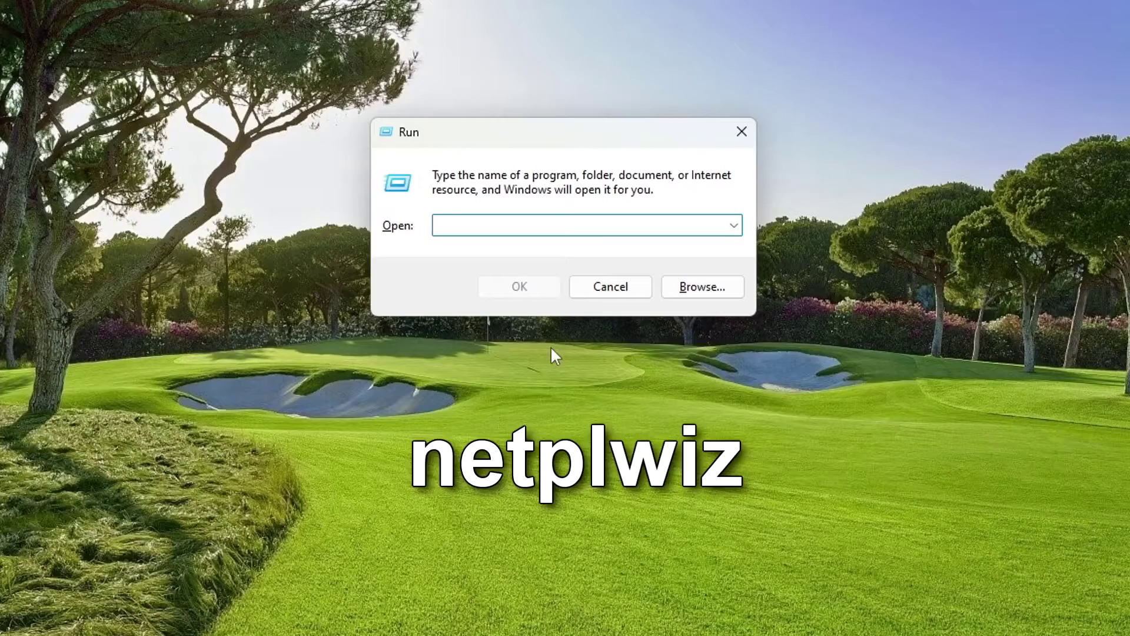
pyautogui.write('netplwiz')
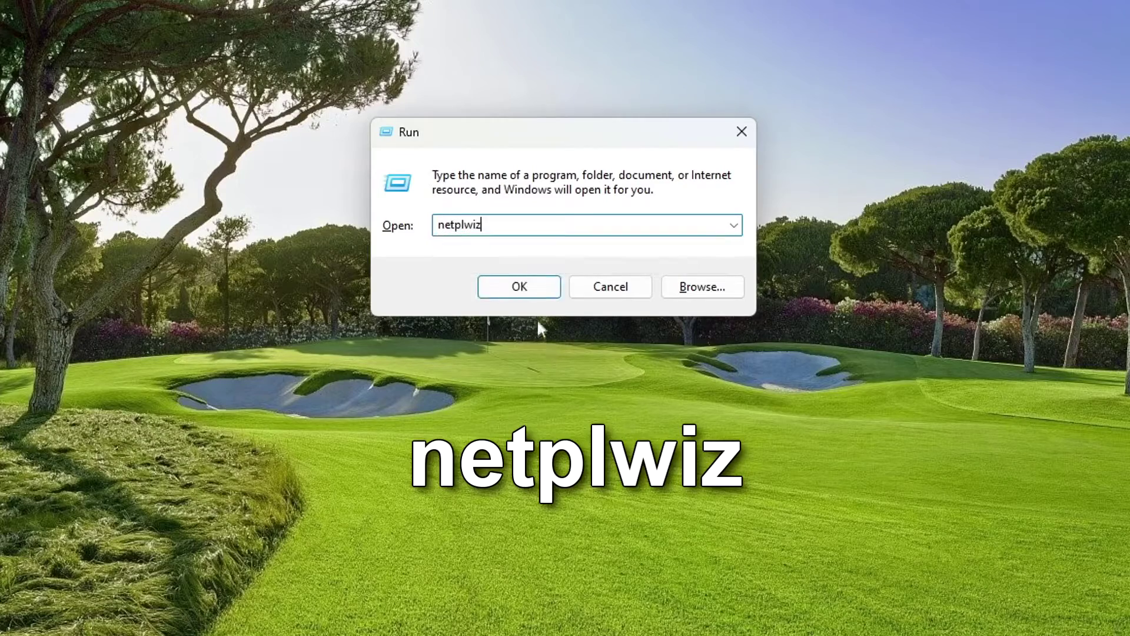
pyautogui.click(537, 291)
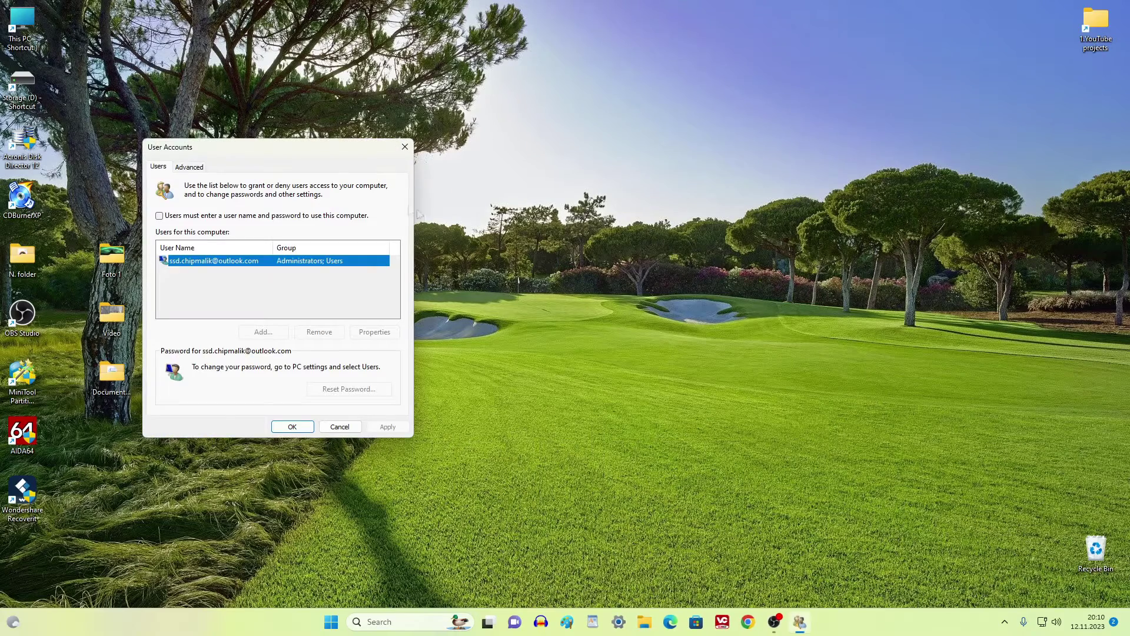
# Step: Tick 'Users must enter a user name and password', apply, and close User Accounts
pyautogui.moveTo(276, 152); pyautogui.dragTo(553, 119)
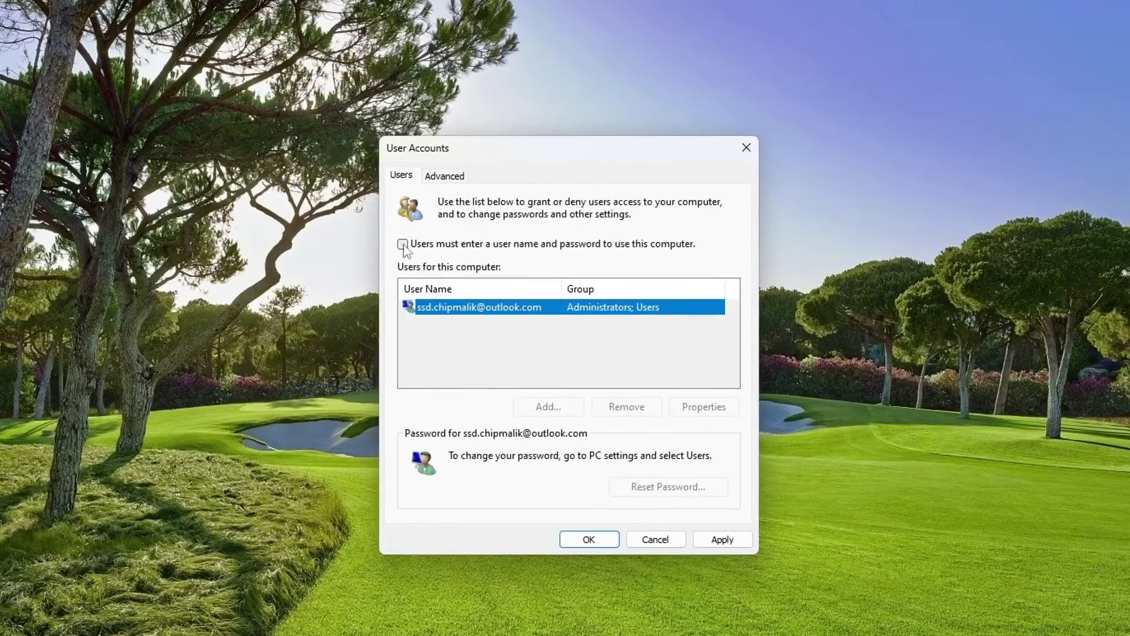
pyautogui.click(439, 195)
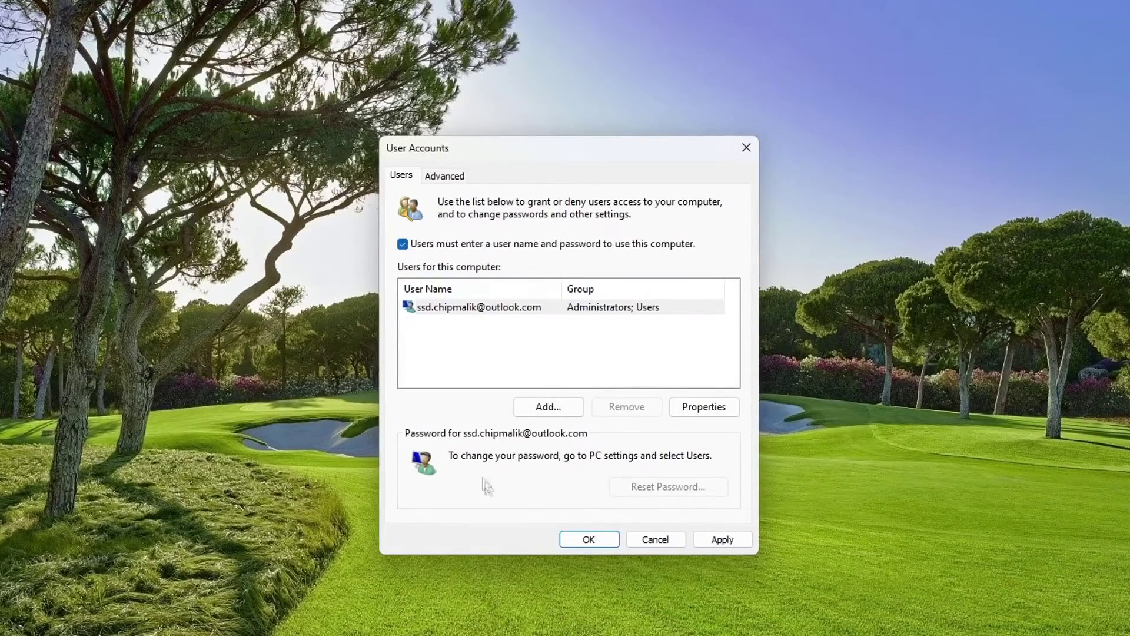
pyautogui.click(700, 540)
pyautogui.click(605, 540)
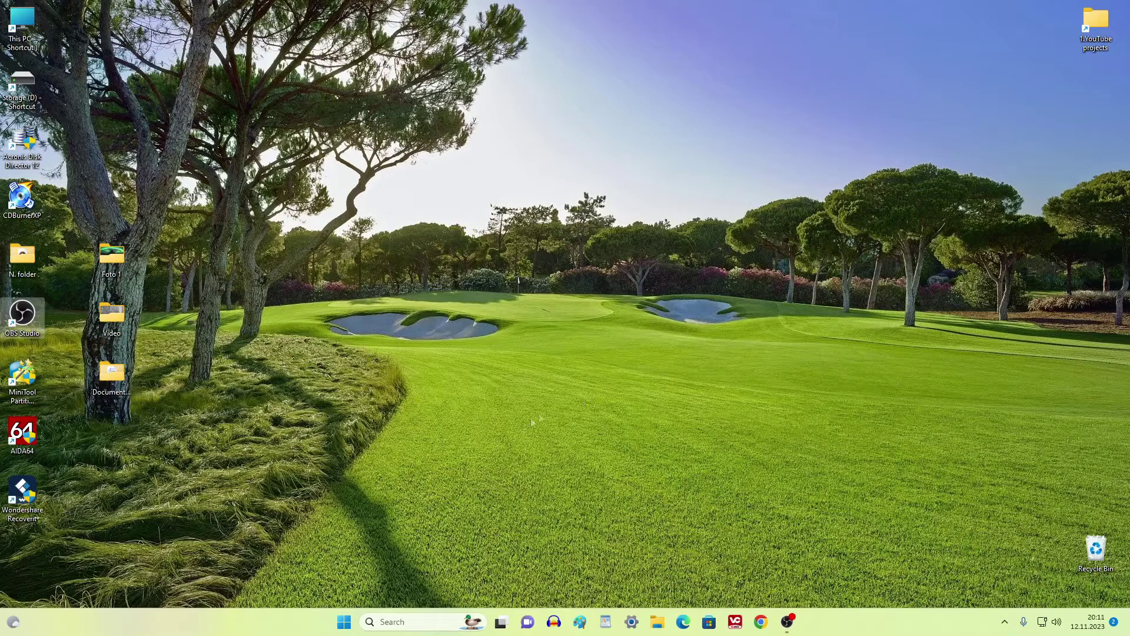
pyautogui.click(344, 623)
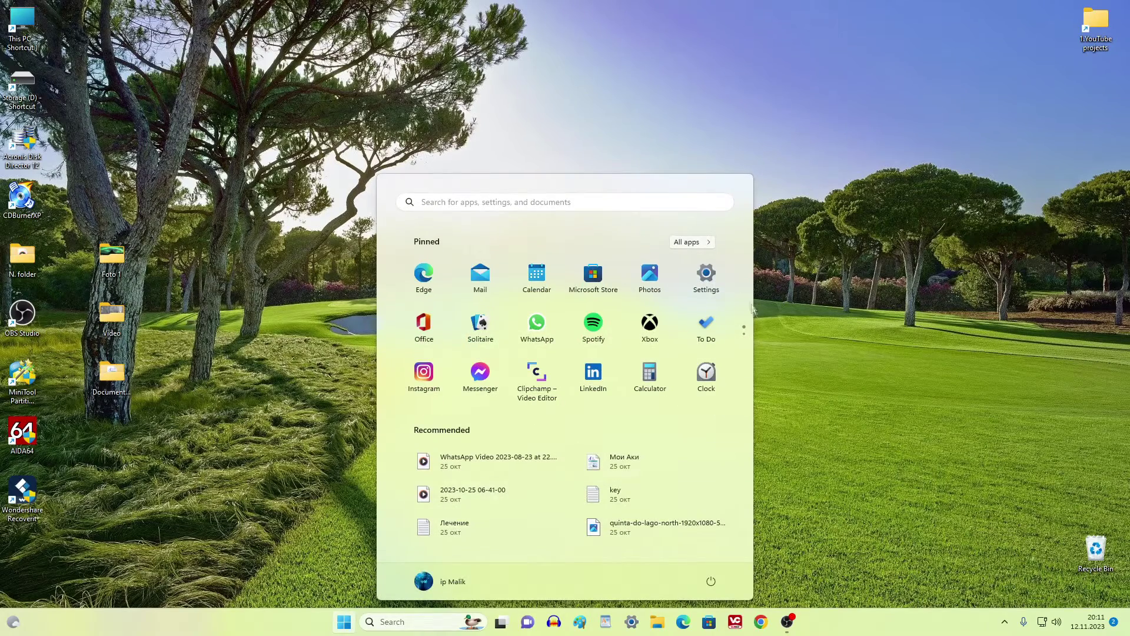
# Step: Go to Settings > Accounts > Sign-in options and begin setting up a Windows Hello PIN
pyautogui.click(709, 278)
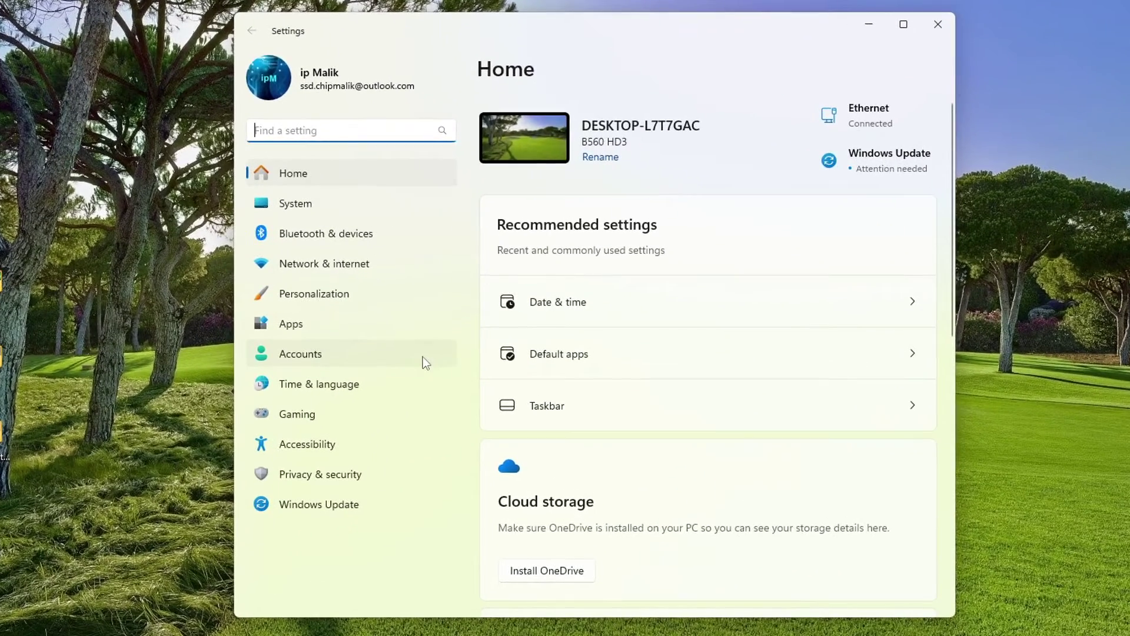
pyautogui.click(434, 342)
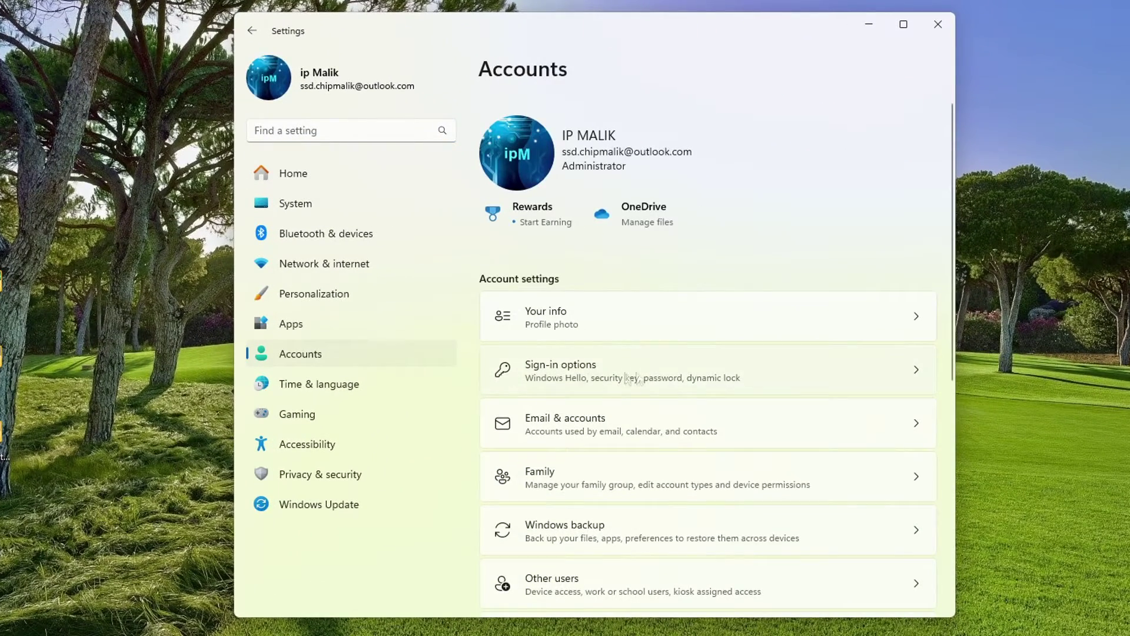
pyautogui.click(785, 376)
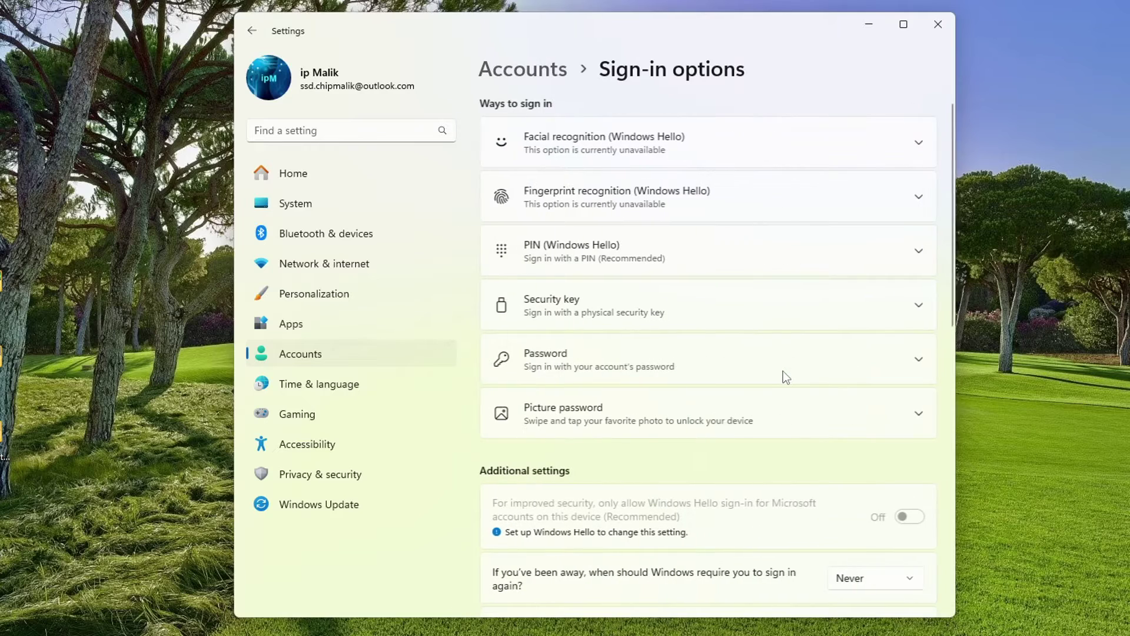
pyautogui.click(821, 259)
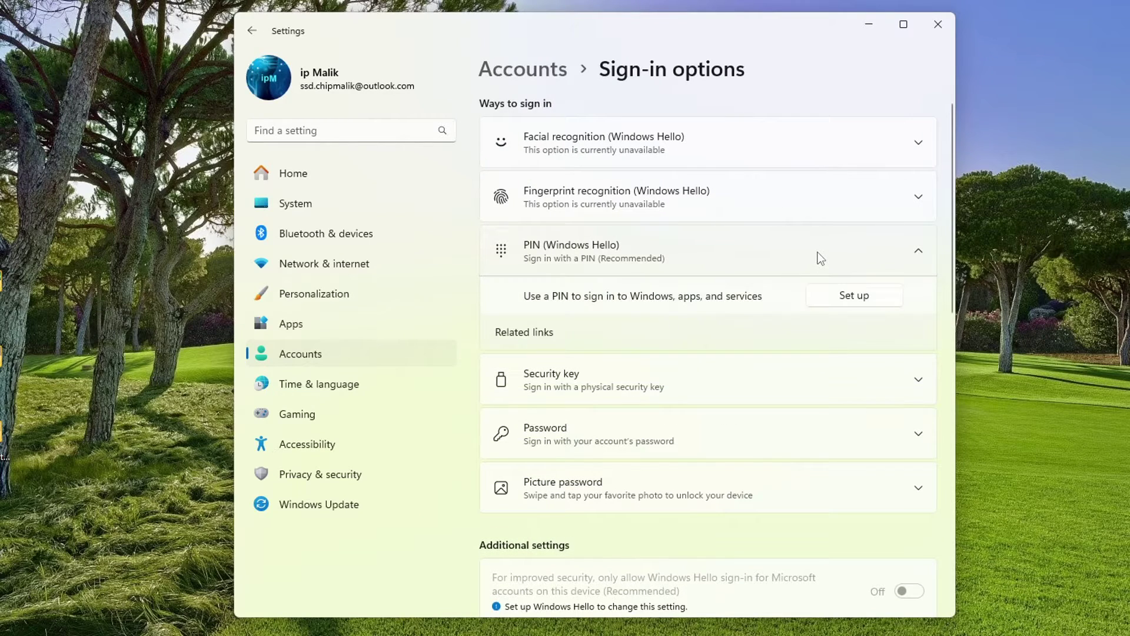
pyautogui.click(825, 299)
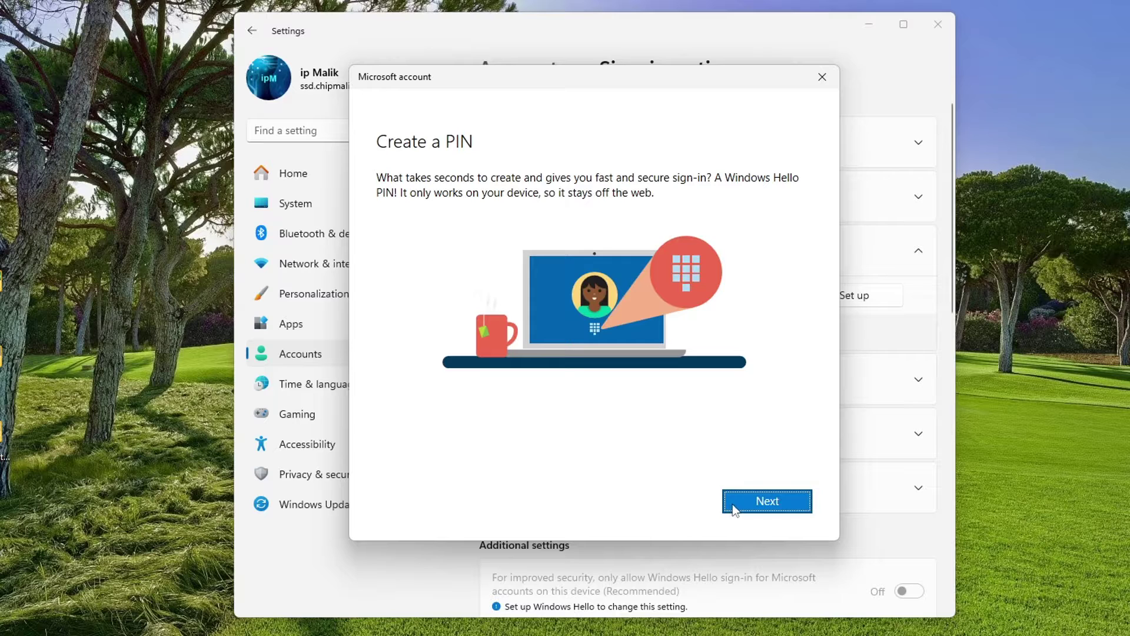
# Step: Enter and confirm a new Windows Hello PIN in Windows Security and save it
pyautogui.click(734, 505)
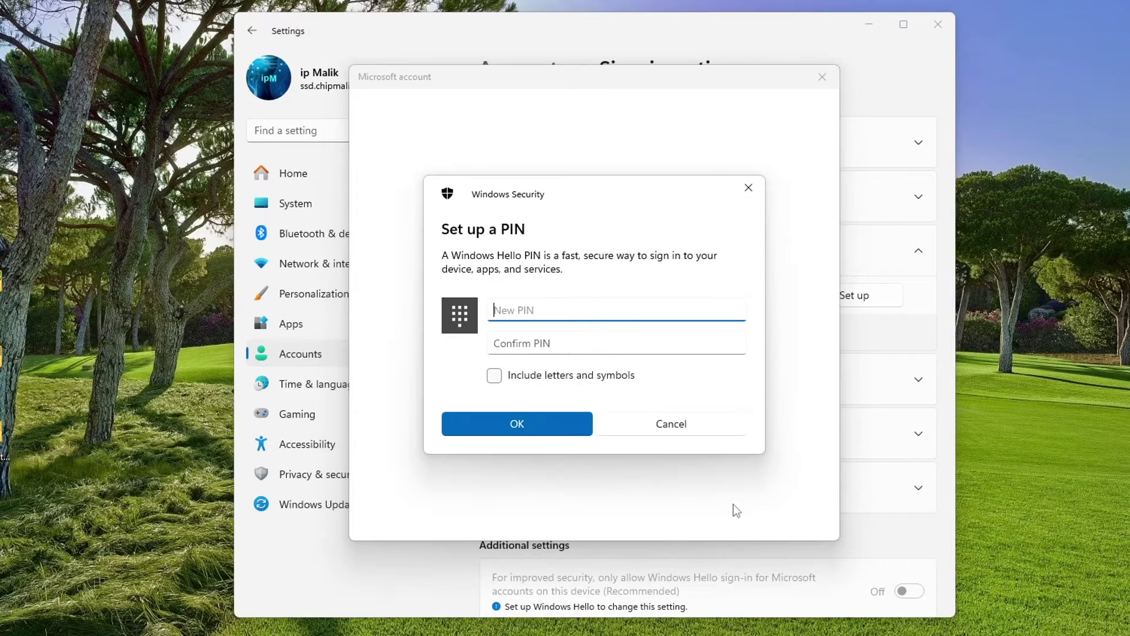
pyautogui.write('1234')
pyautogui.click(675, 348)
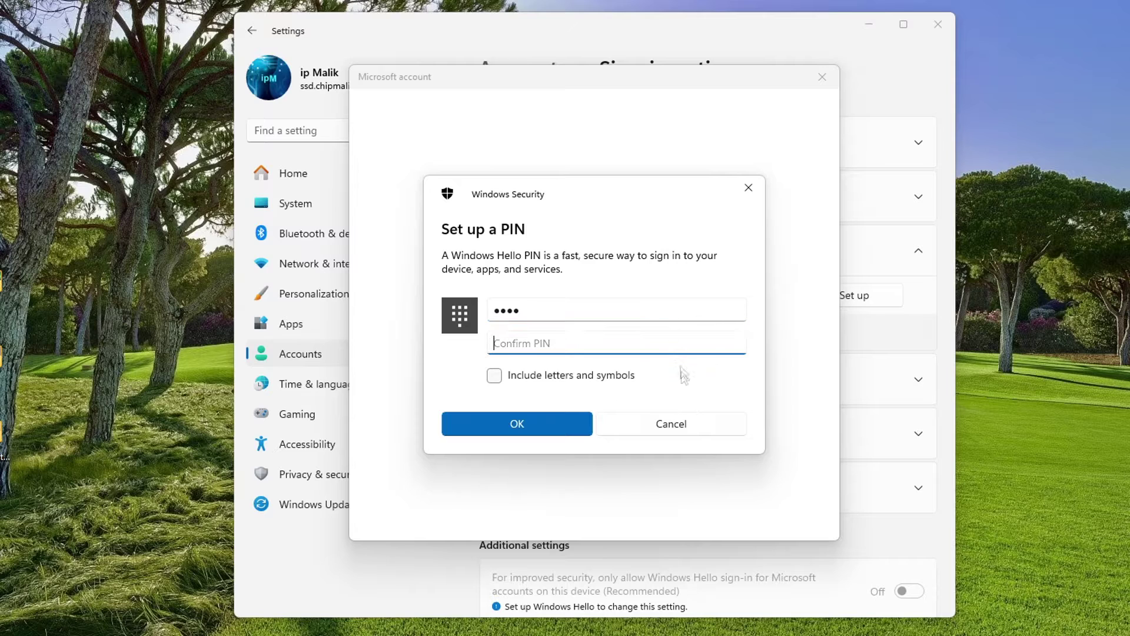
pyautogui.write('1')
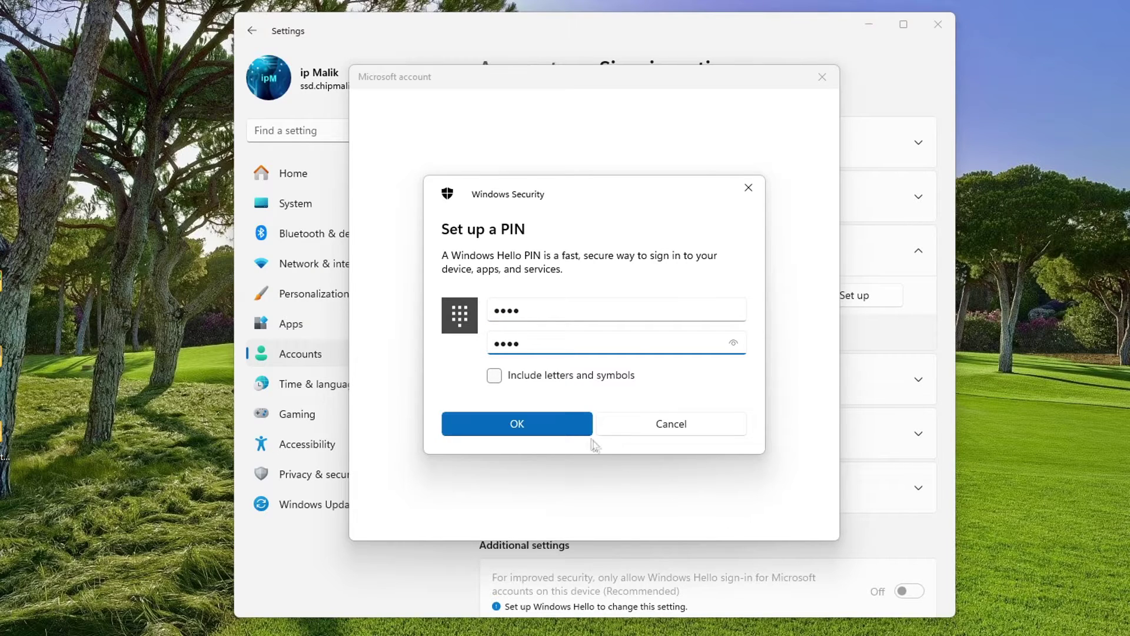
pyautogui.click(576, 426)
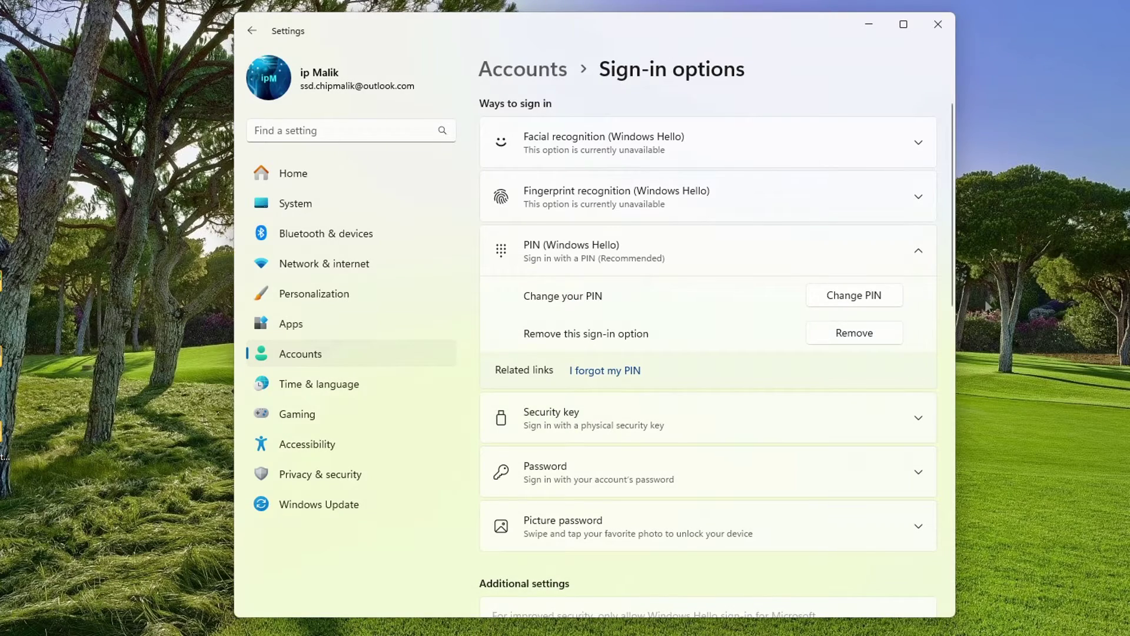
# Step: Close the Settings window to return to the desktop
pyautogui.click(938, 25)
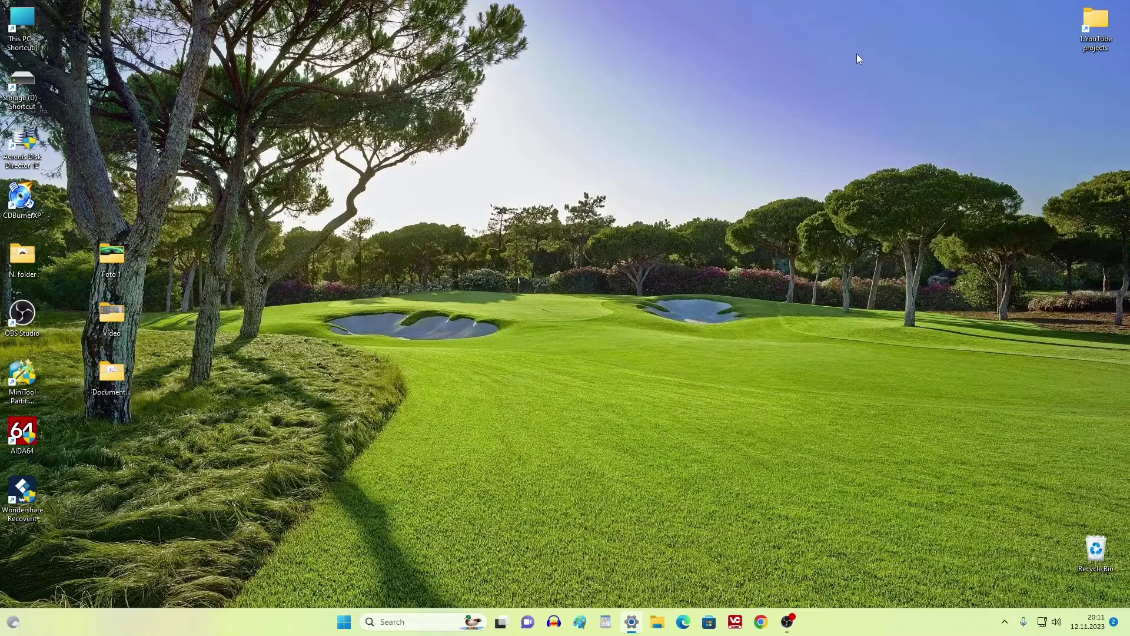